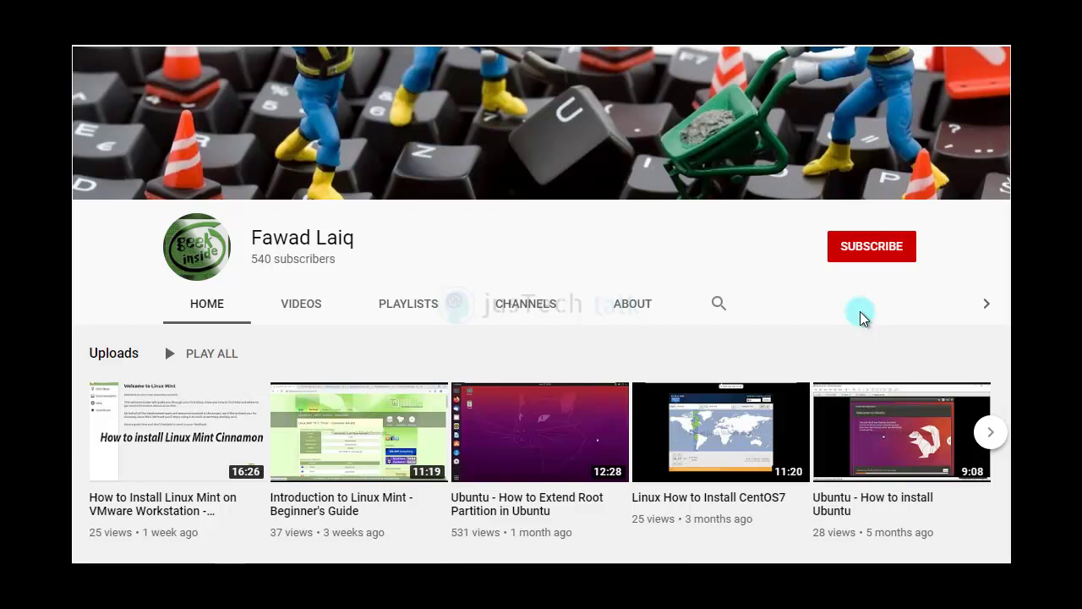
Subscribe to the displayed channel and set its notifications to All
{"action": "left_click", "coordinate": [876, 253]}
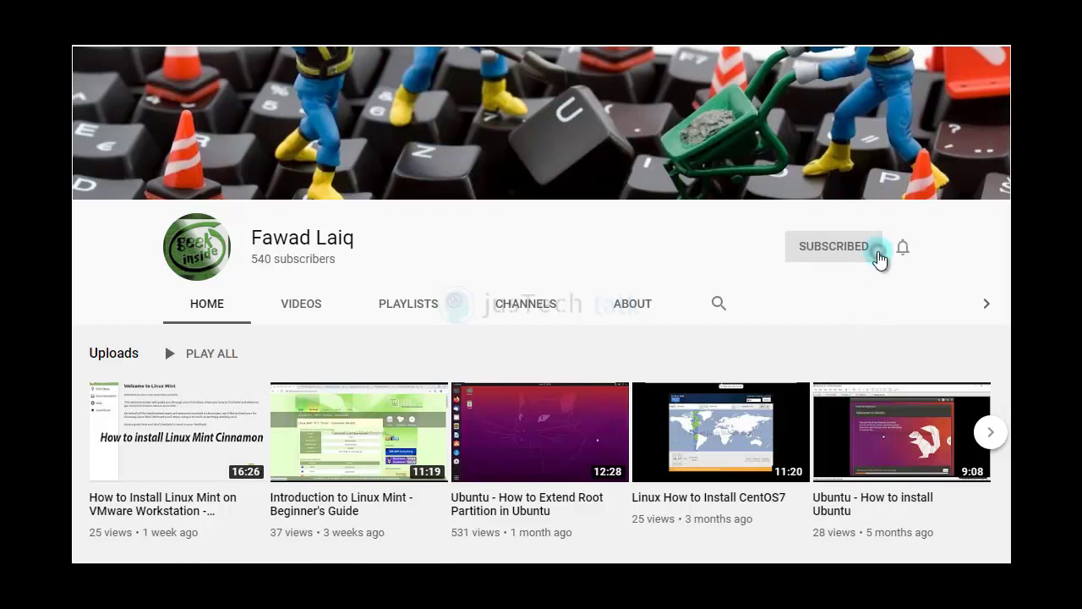
{"action": "left_click", "coordinate": [901, 252]}
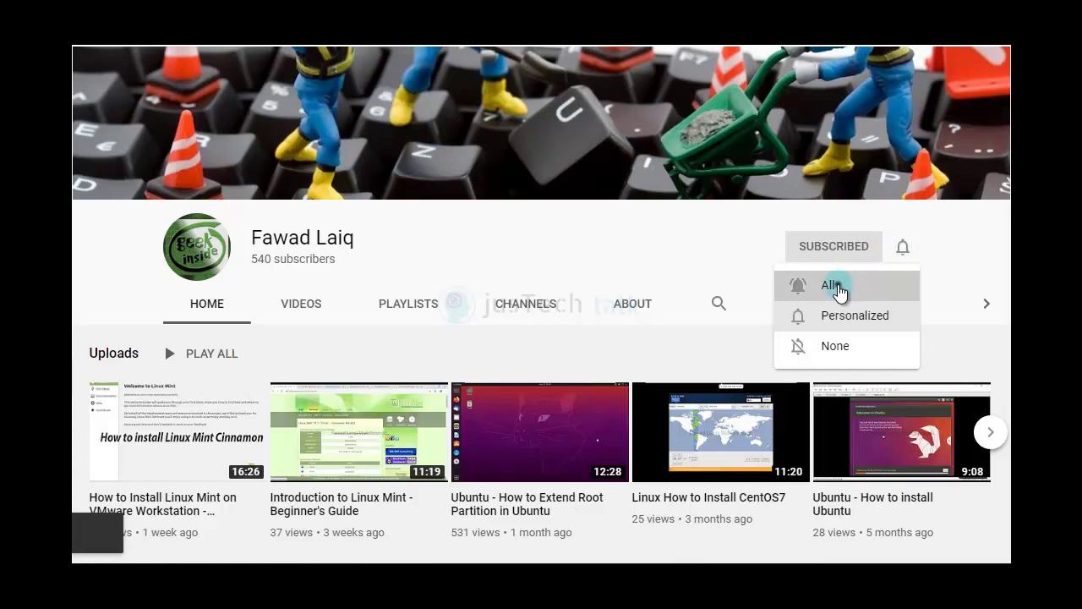
{"action": "left_click", "coordinate": [840, 287]}
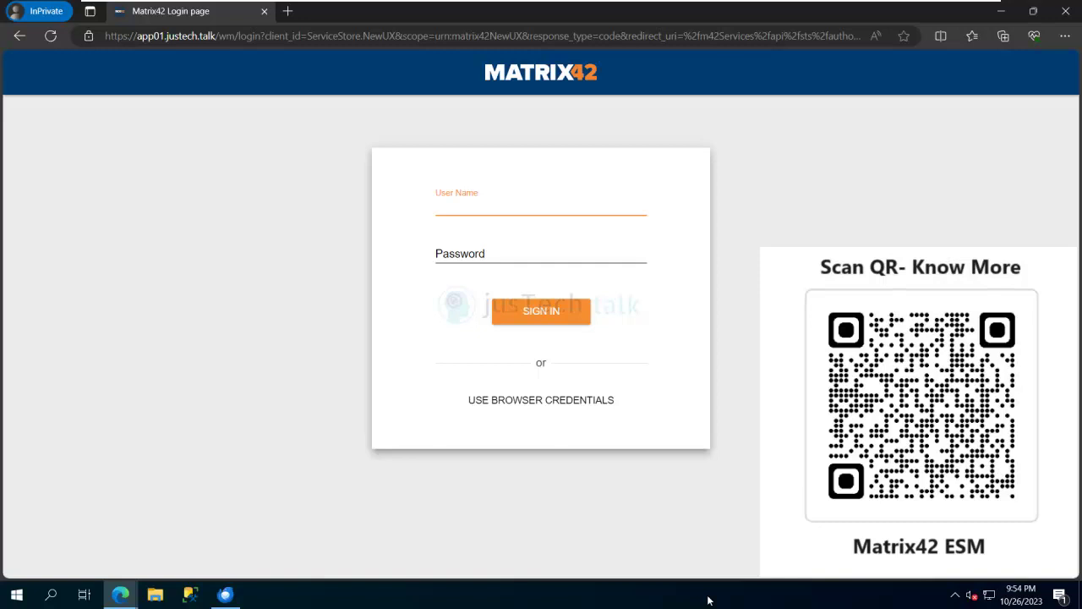
Sign in to the Matrix42 portal with the second saved user name and enter the account password
{"action": "left_click", "coordinate": [503, 203]}
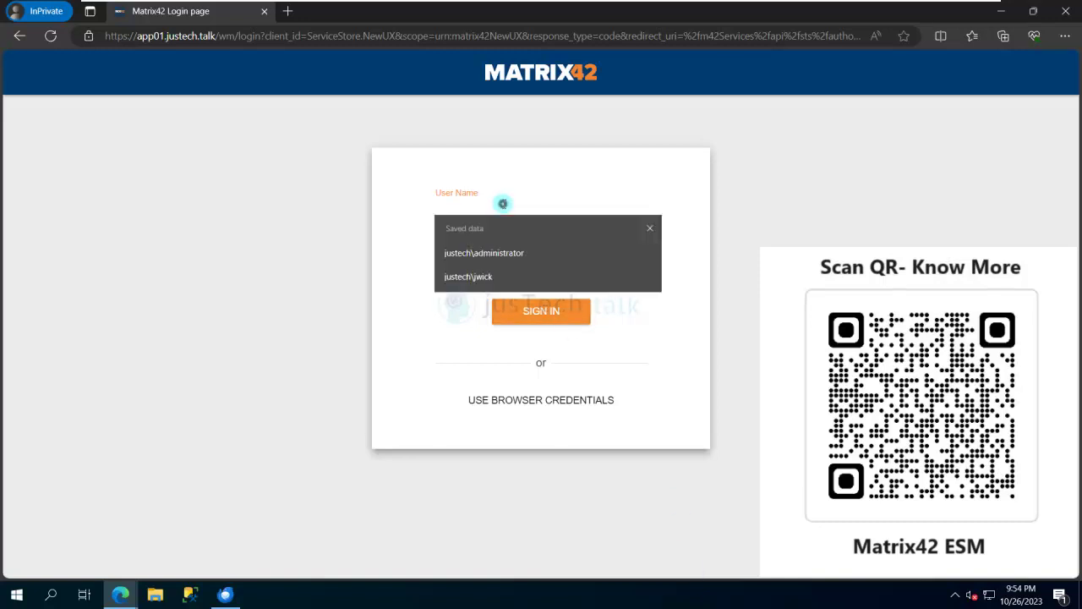
{"action": "left_click", "coordinate": [477, 277]}
{"action": "left_click", "coordinate": [503, 250]}
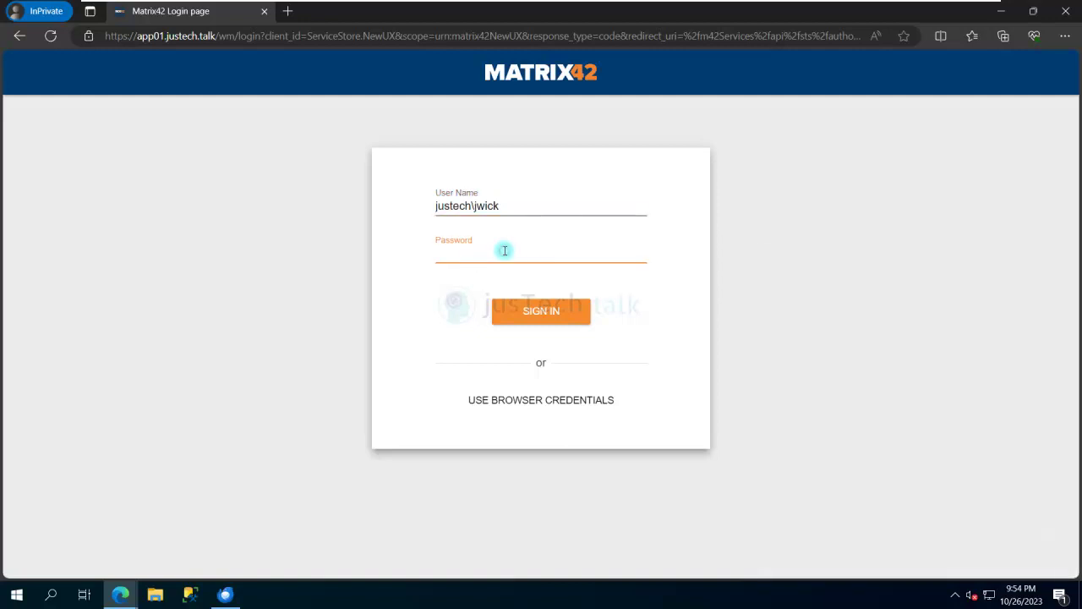
{"action": "type", "text": "•••••••"}
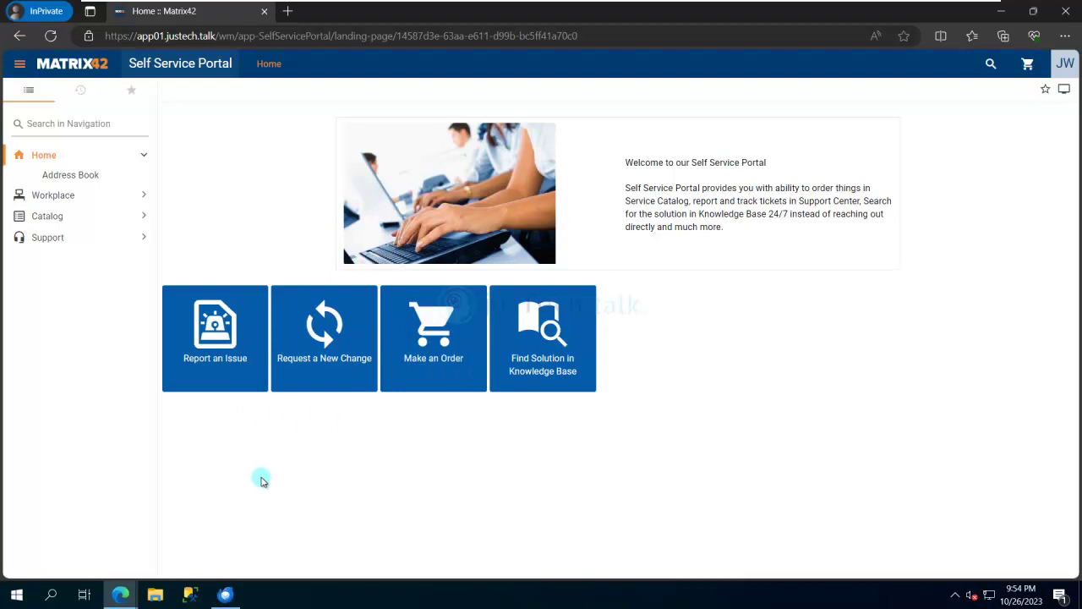
Start a new issue report and enter "Adobe PDF Reader is not working" as its summary
{"action": "left_click", "coordinate": [225, 360]}
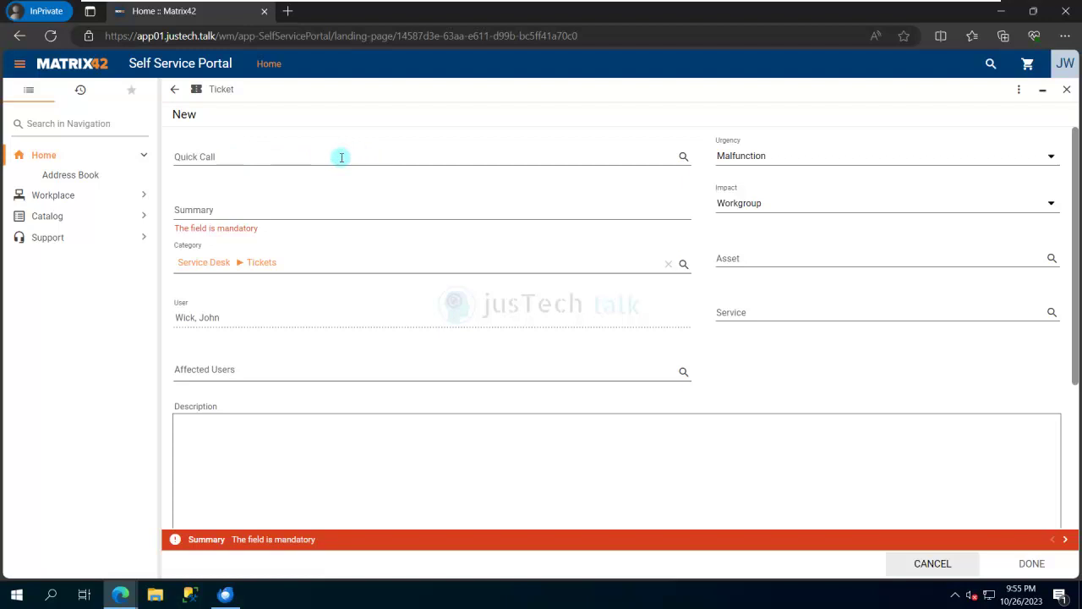
{"action": "left_click", "coordinate": [267, 215]}
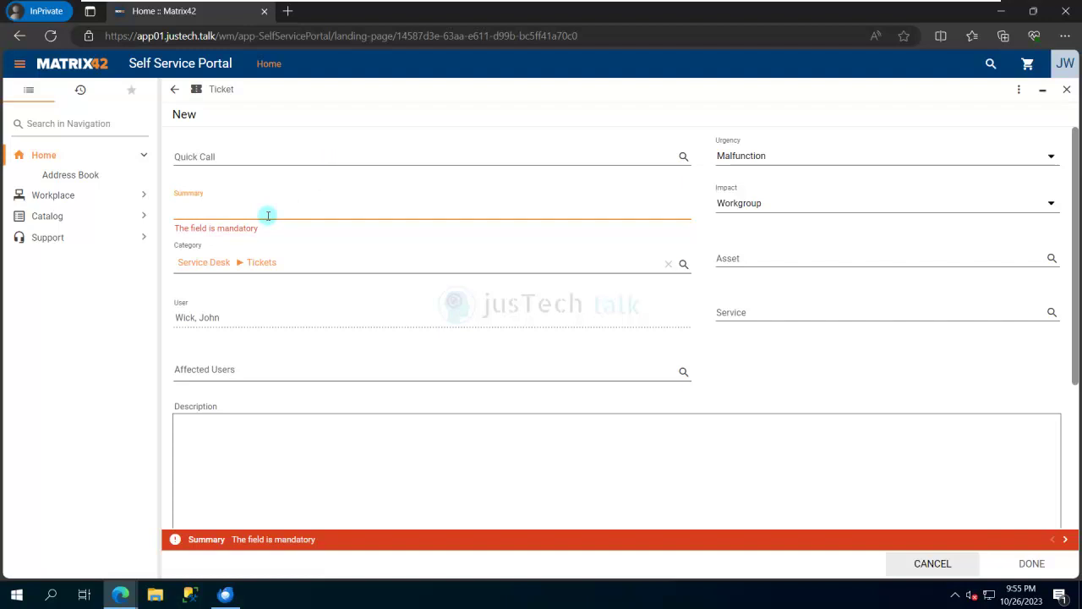
{"action": "type", "text": "My Ado"}
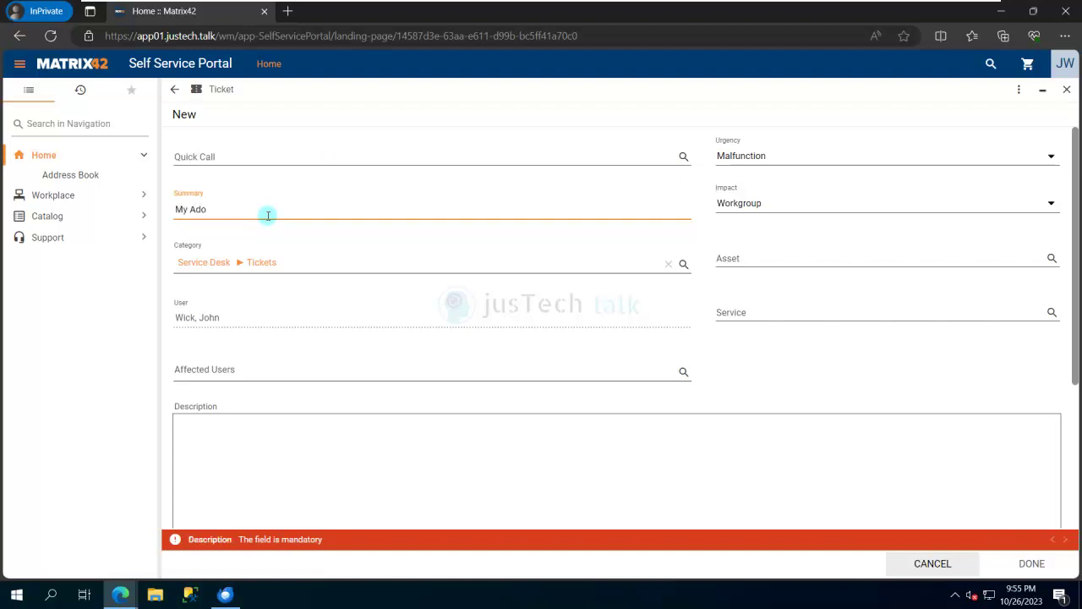
{"action": "type", "text": "be"}
{"action": "key", "text": "BackSpace"}
{"action": "key", "text": "BackSpace"}
{"action": "key", "text": "BackSpace"}
{"action": "key", "text": "BackSpace"}
{"action": "key", "text": "BackSpace"}
{"action": "key", "text": "BackSpace"}
{"action": "key", "text": "BackSpace"}
{"action": "key", "text": "BackSpace"}
{"action": "type", "text": "A"}
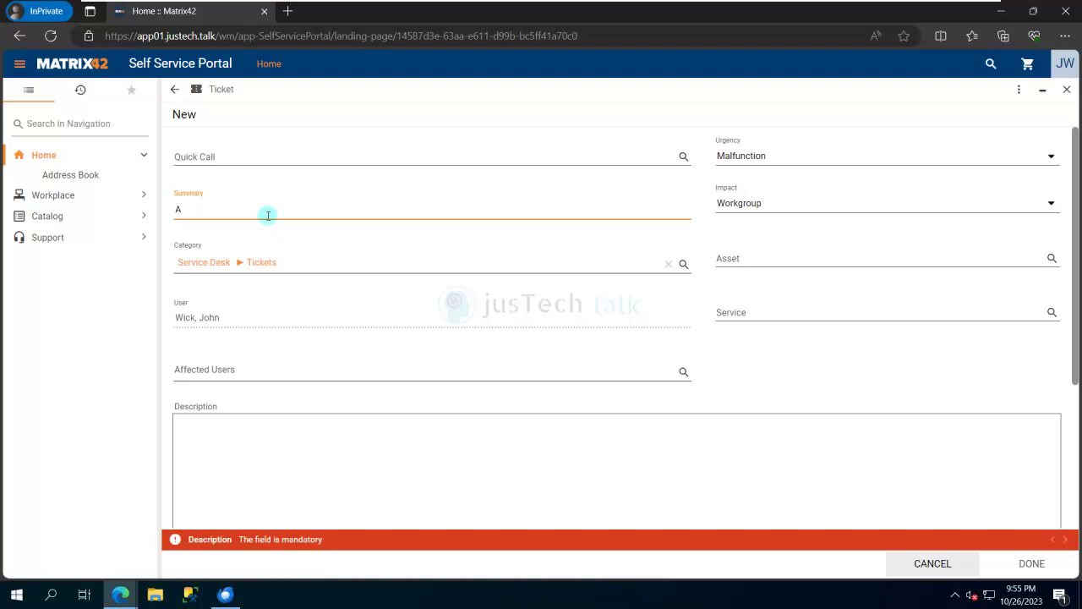
{"action": "type", "text": "dobe PDF Reader is not working"}
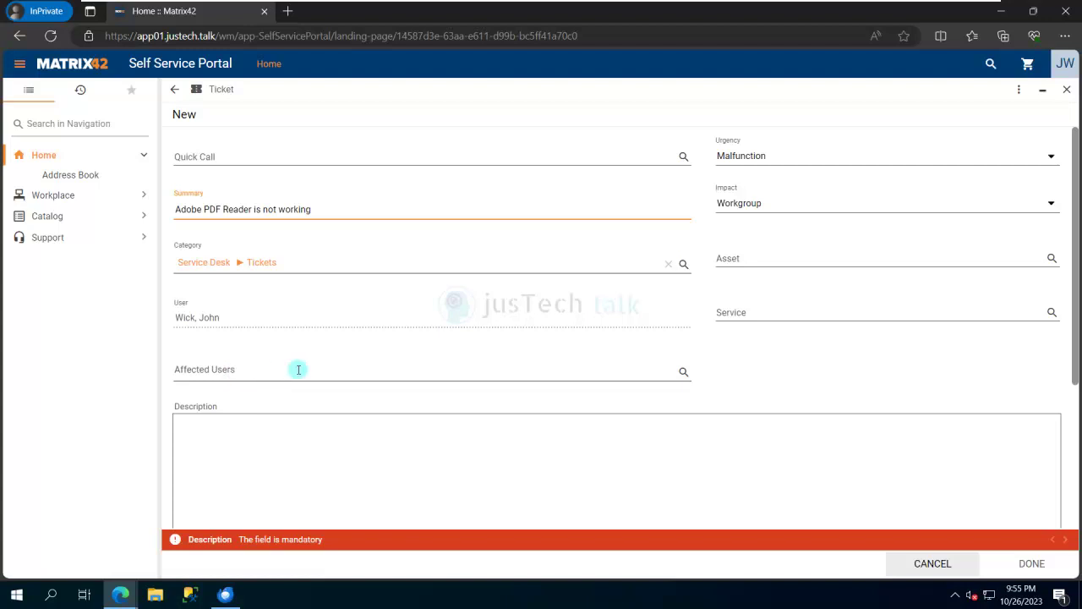
Examine the users that can be picked as affected and the available urgency options for the ticket
{"action": "left_click", "coordinate": [683, 373]}
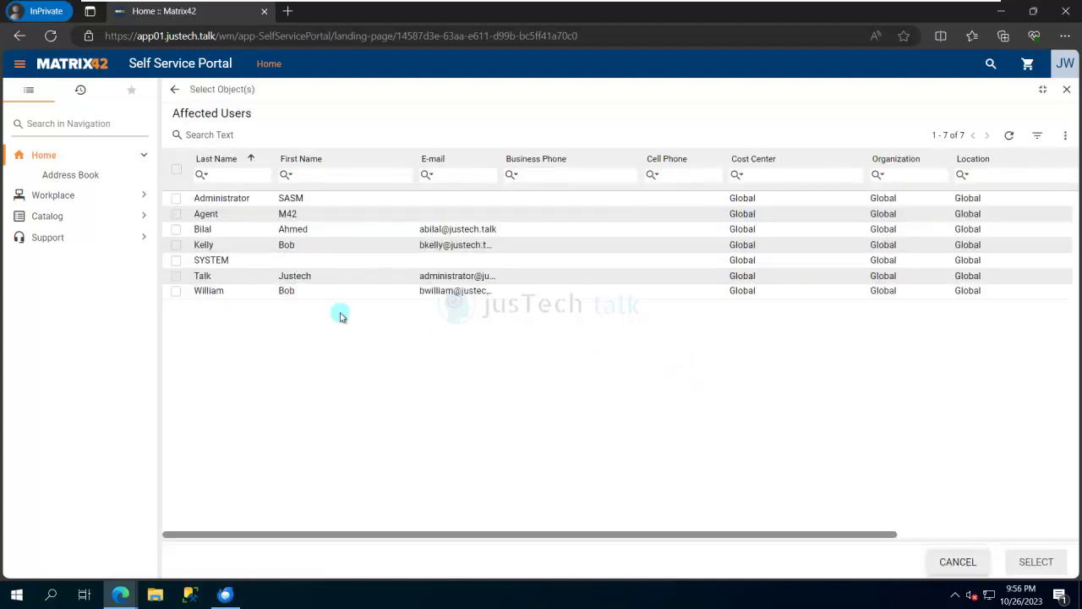
{"action": "left_click", "coordinate": [1067, 89]}
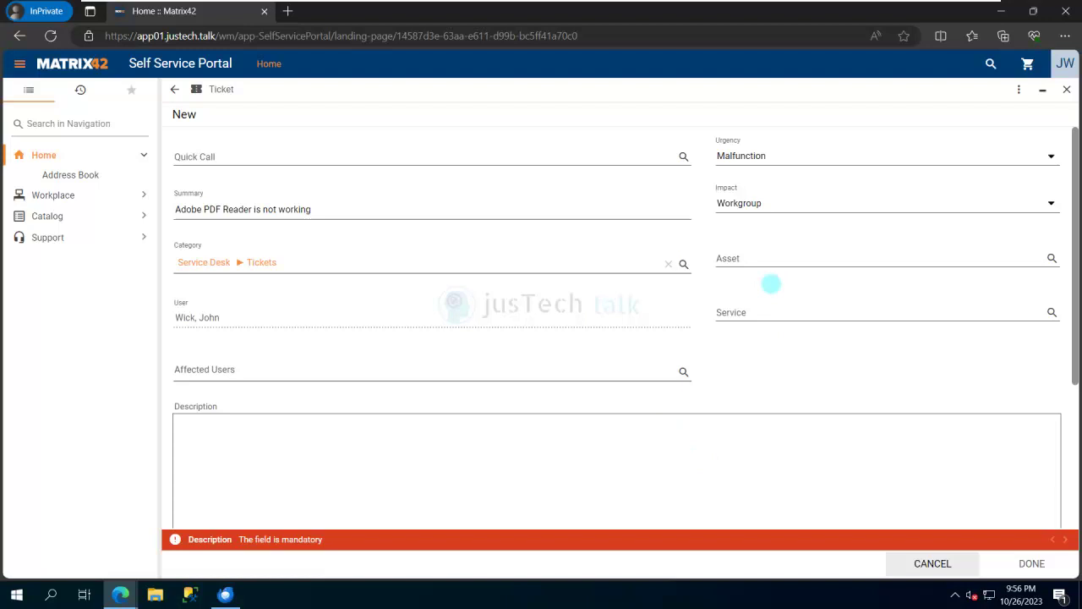
{"action": "left_click", "coordinate": [895, 157]}
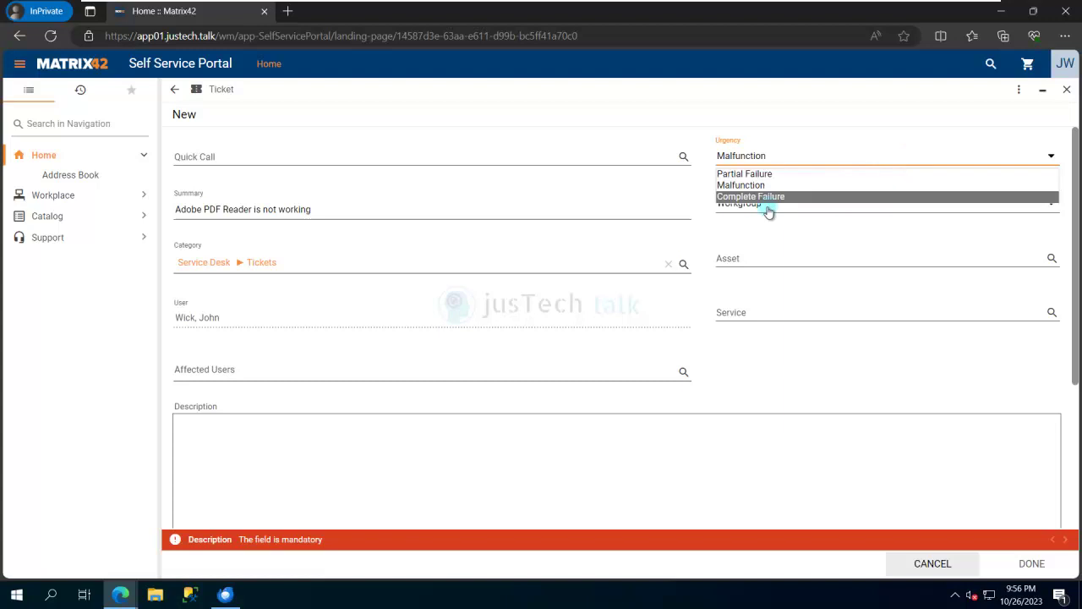
{"action": "left_click", "coordinate": [648, 197]}
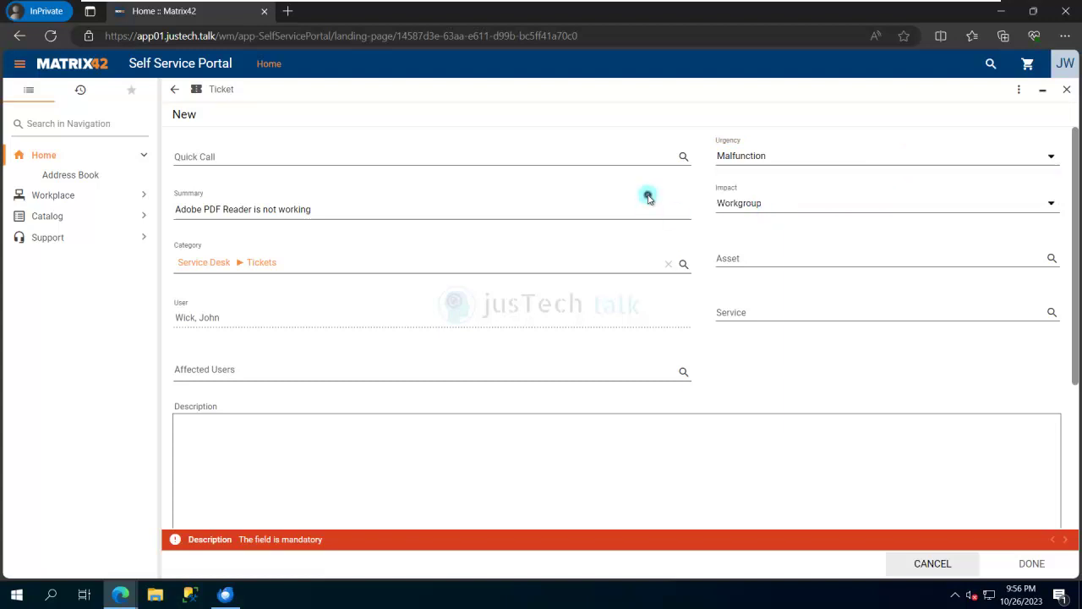
Set the new ticket's impact to User
{"action": "left_click", "coordinate": [773, 203]}
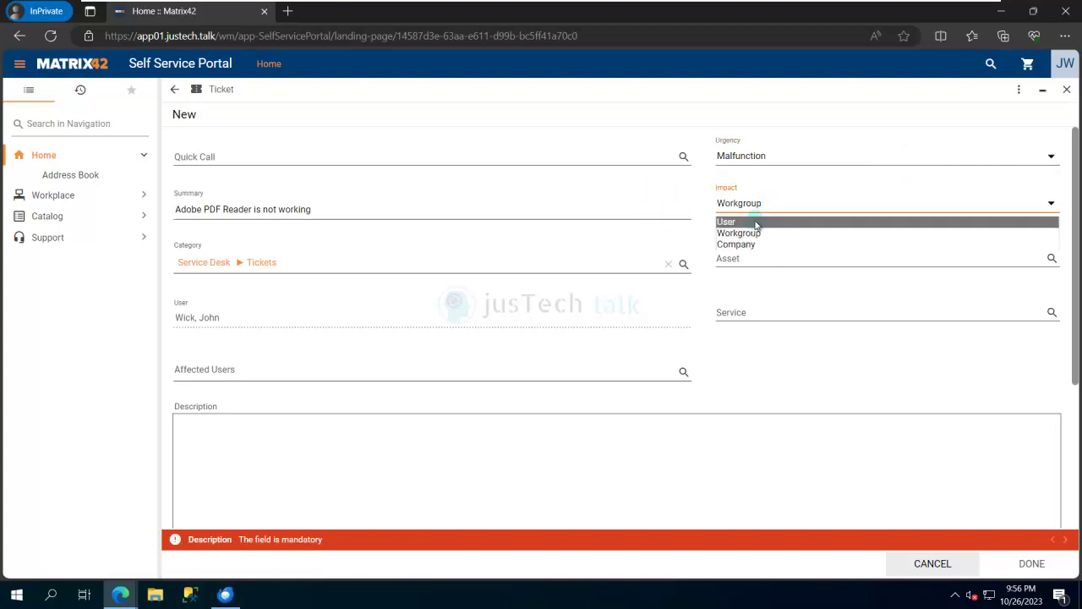
{"action": "left_click", "coordinate": [755, 223]}
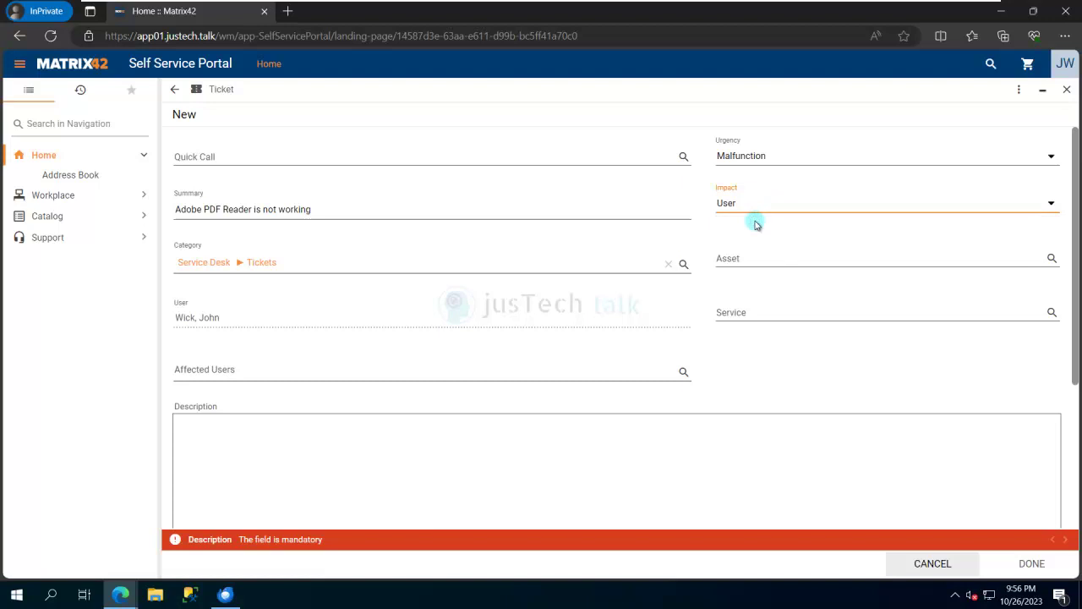
Describe the issue as "I am not able to launch Adobe Reader on my machine, keeps getting crashed." with greeting and sign-off, and submit the ticket
{"action": "left_click", "coordinate": [540, 481]}
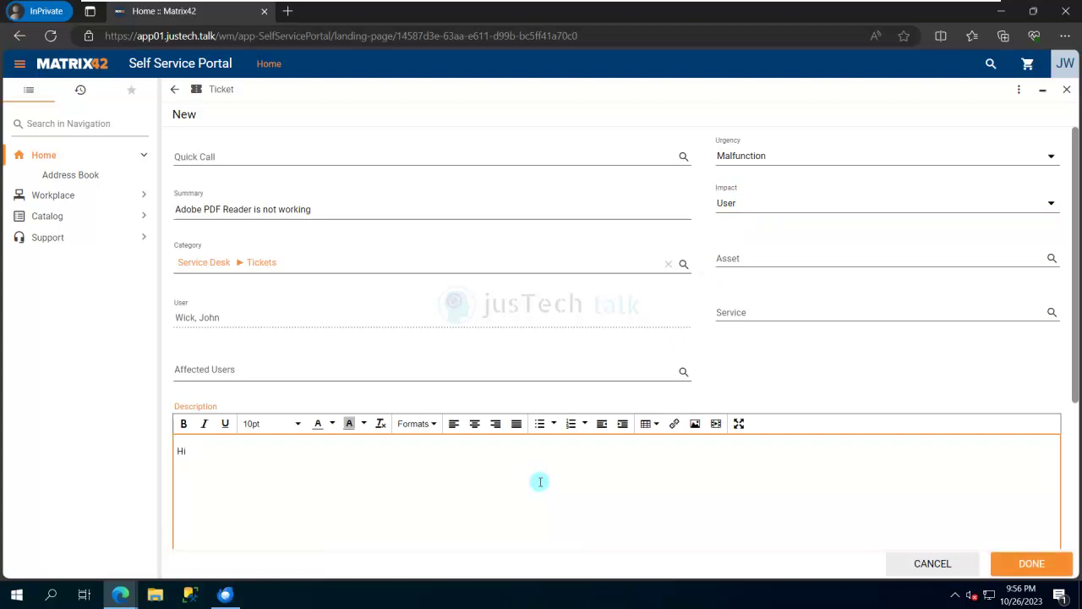
{"action": "type", "text": "Hi Team,"}
{"action": "key", "text": "Return"}
{"action": "key", "text": "Return"}
{"action": "type", "text": "I am not able to launch Adobe R"}
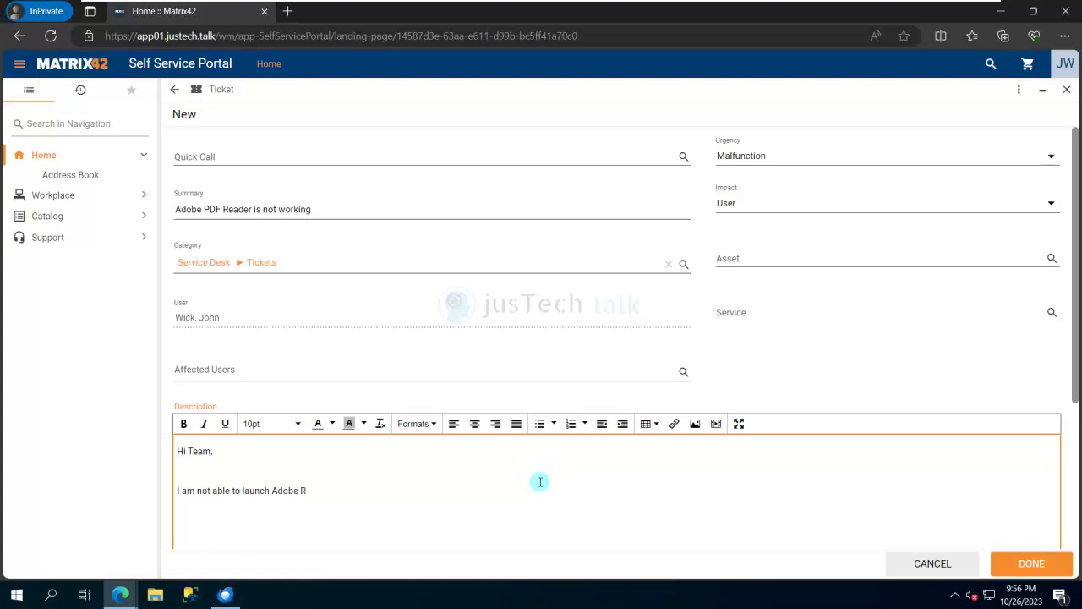
{"action": "type", "text": "eader on my macin"}
{"action": "key", "text": "BackSpace"}
{"action": "key", "text": "BackSpace"}
{"action": "key", "text": "BackSpace"}
{"action": "type", "text": "hine, keeps getting crashed."}
{"action": "key", "text": "Return"}
{"action": "type", "text": "Regards,"}
{"action": "key", "text": "shift+Return"}
{"action": "type", "text": "JWick"}
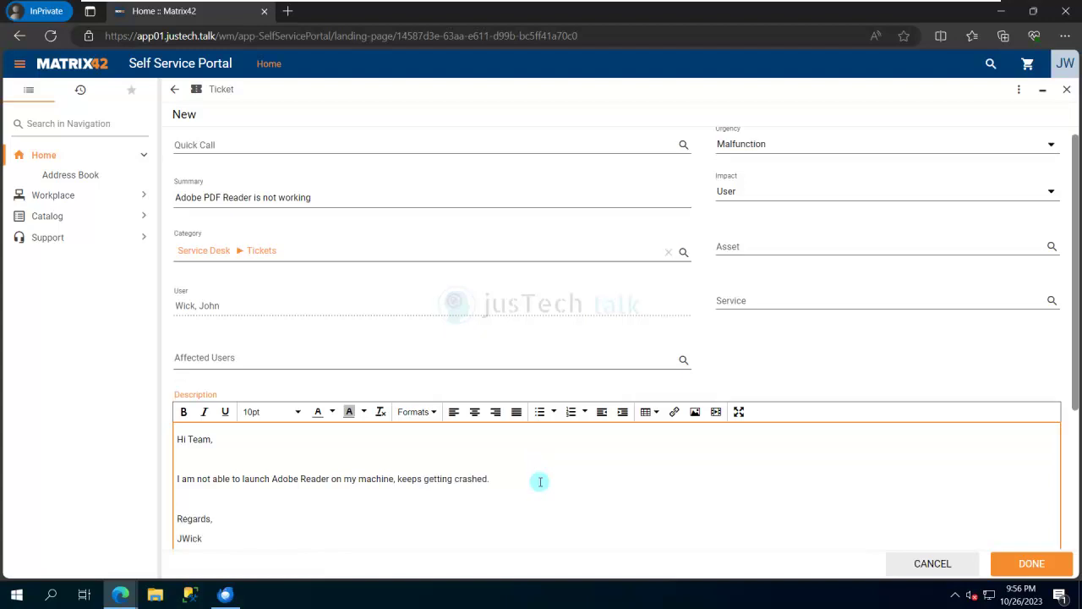
{"action": "left_click", "coordinate": [1037, 567]}
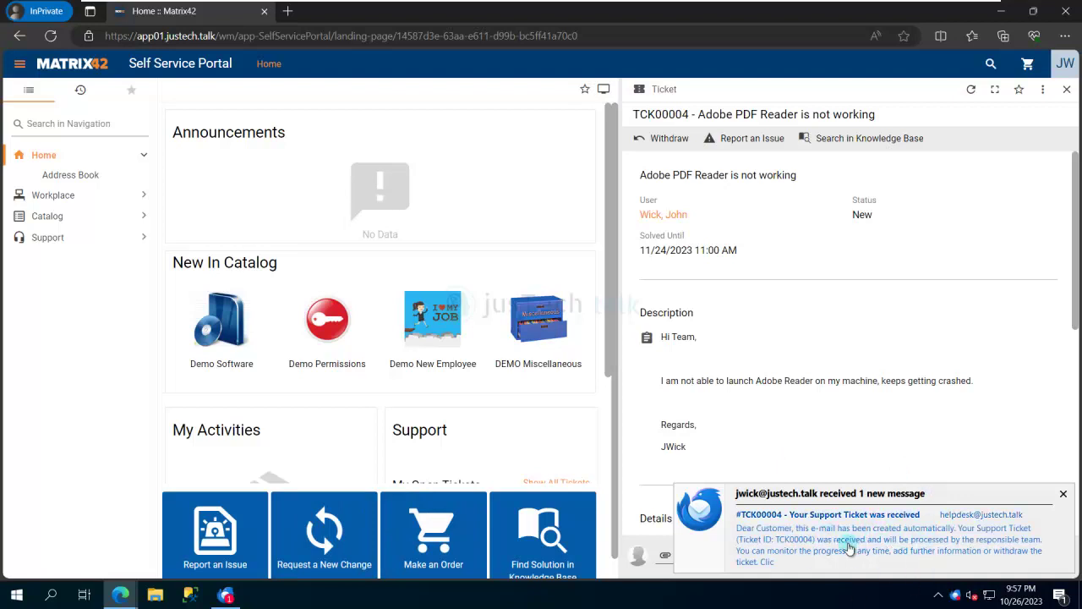
Open the ticket confirmation e-mail in the mail program, read it through, and return to the portal
{"action": "left_click", "coordinate": [857, 543]}
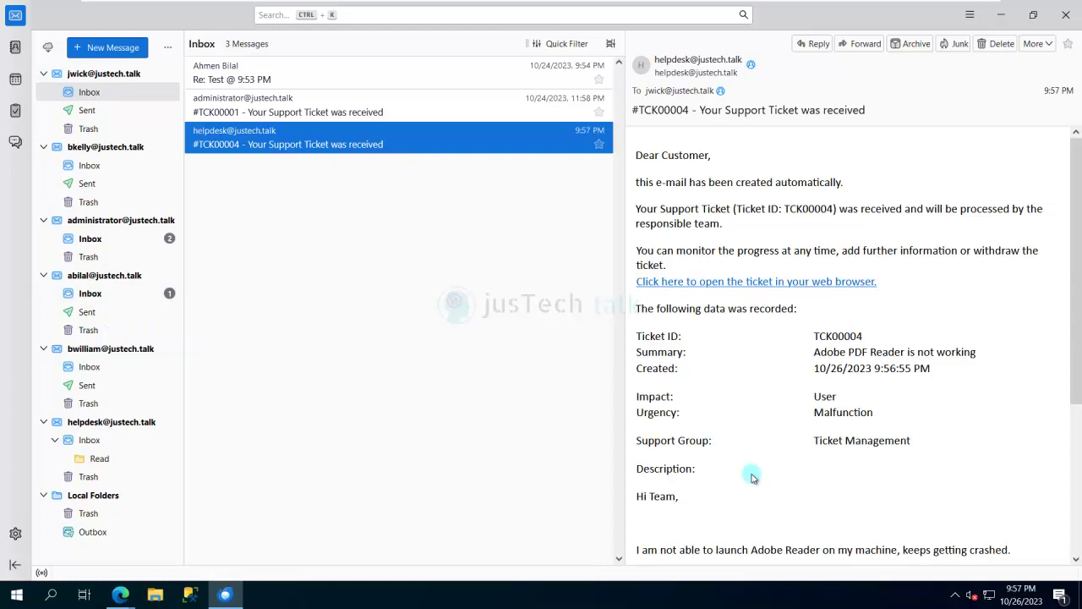
{"action": "scroll", "coordinate": [784, 451], "scroll_direction": "down", "scroll_amount": 5}
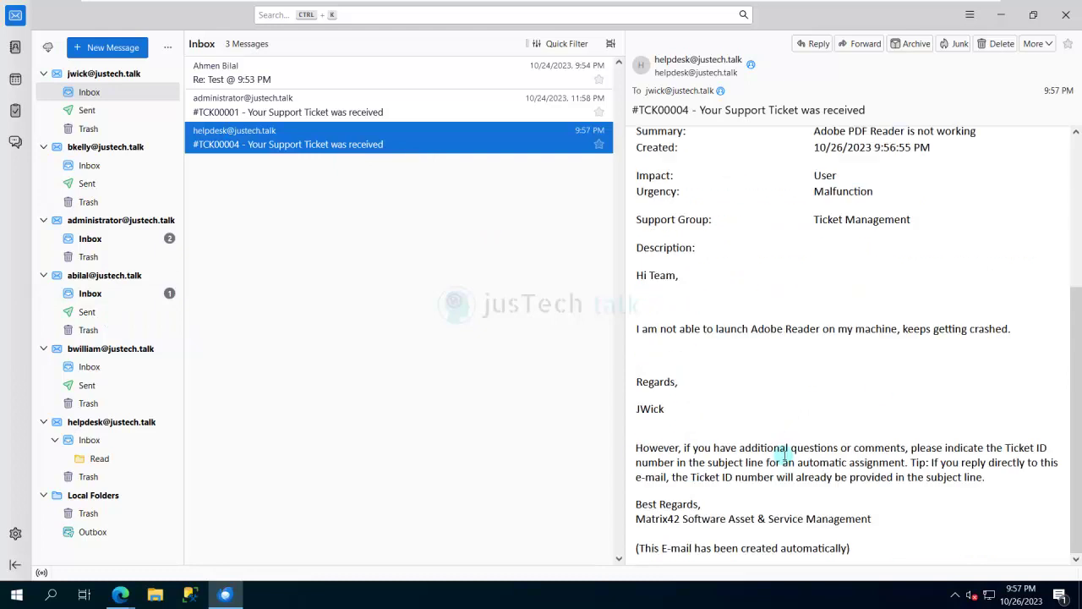
{"action": "scroll", "coordinate": [812, 397], "scroll_direction": "up", "scroll_amount": 6}
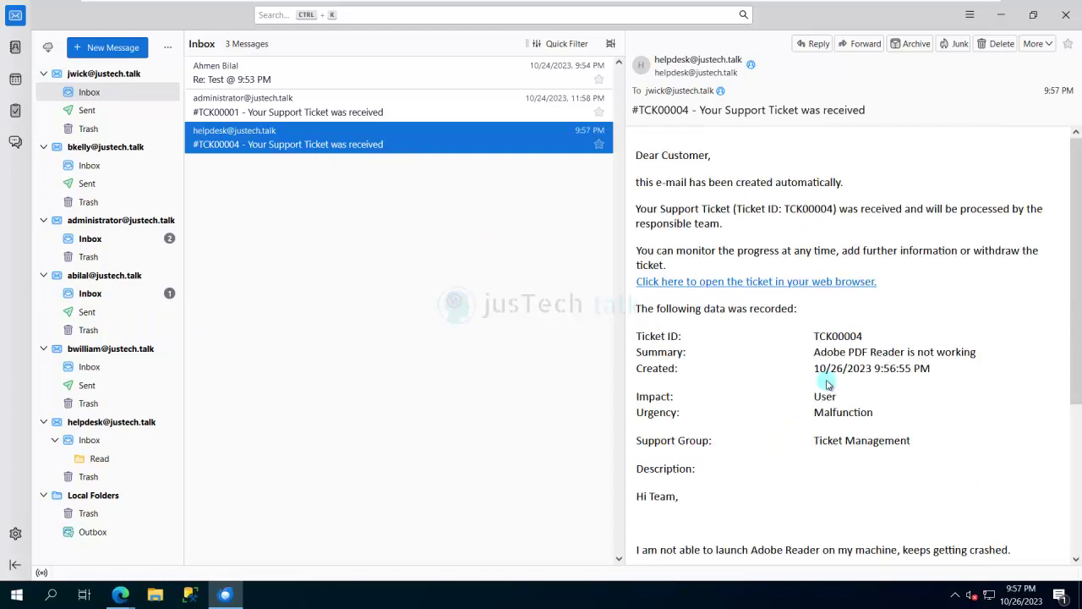
{"action": "left_click", "coordinate": [1000, 14]}
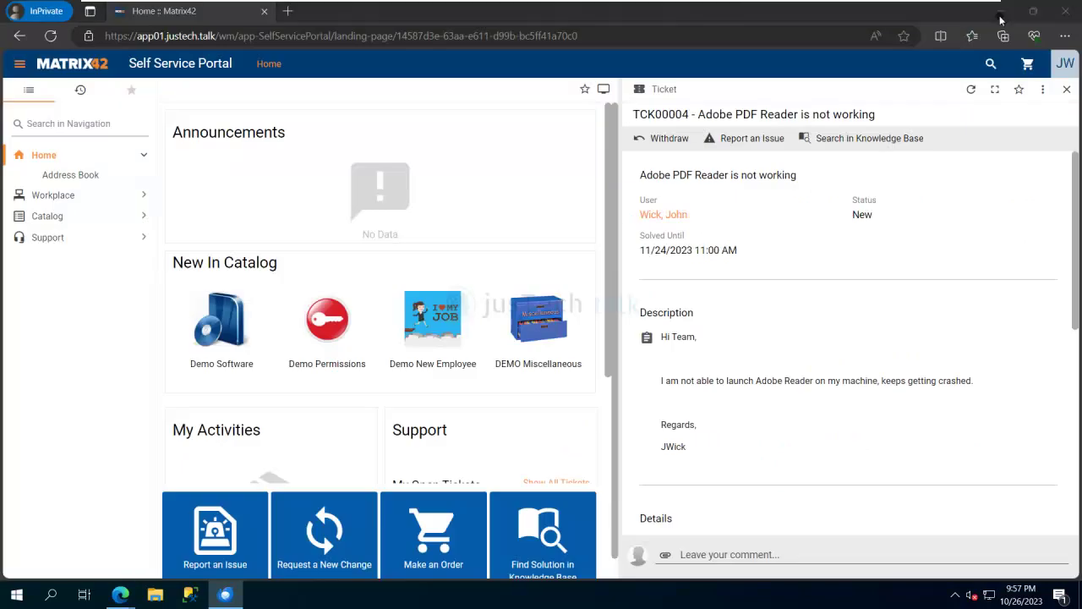
Try assigning the category Tickets > Software in another new issue report, and discard that report
{"action": "left_click", "coordinate": [236, 564]}
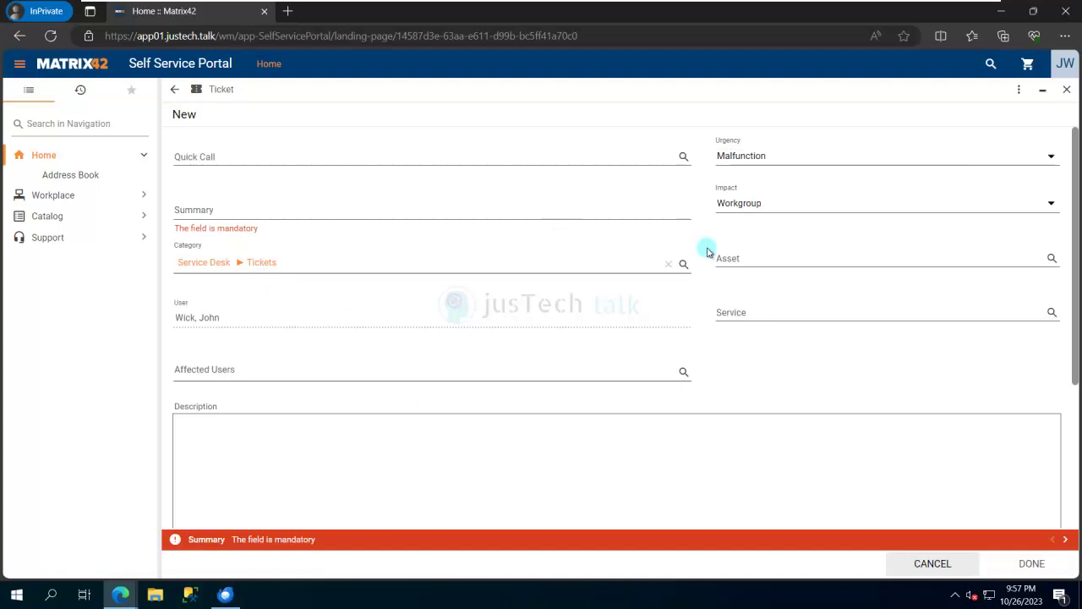
{"action": "left_click", "coordinate": [680, 265]}
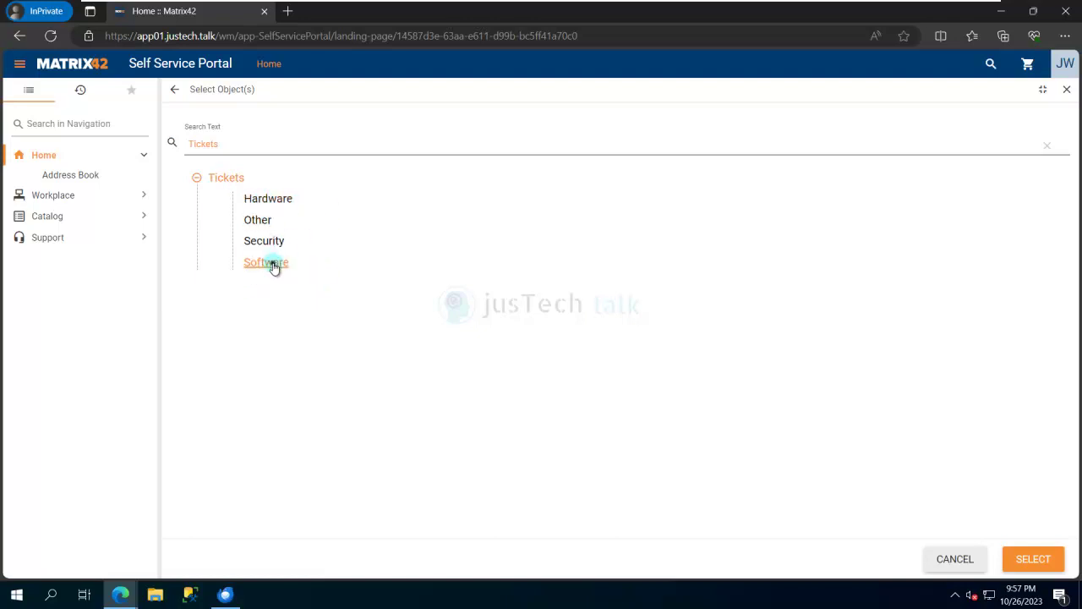
{"action": "left_click", "coordinate": [267, 263]}
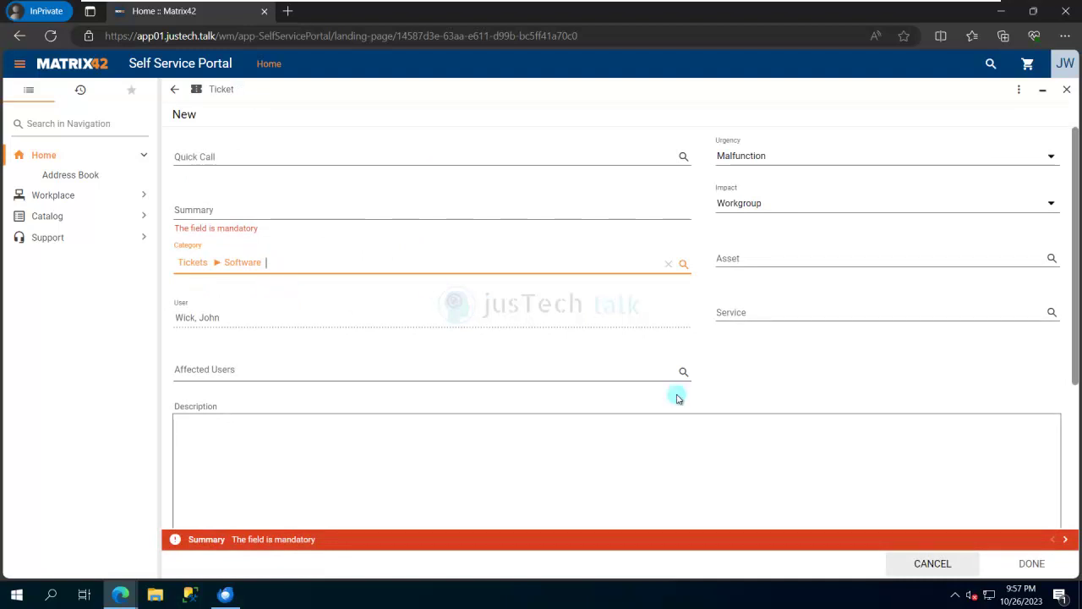
{"action": "left_click", "coordinate": [945, 565]}
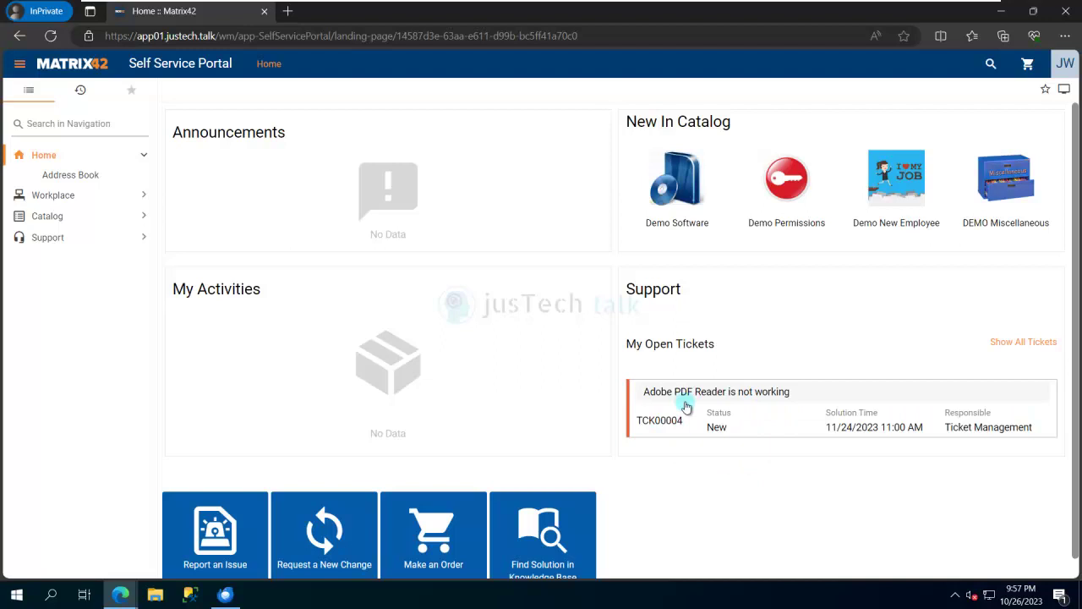
Open the "Adobe PDF Reader is not working" ticket from the open tickets and review its details and journal
{"action": "left_click", "coordinate": [719, 400]}
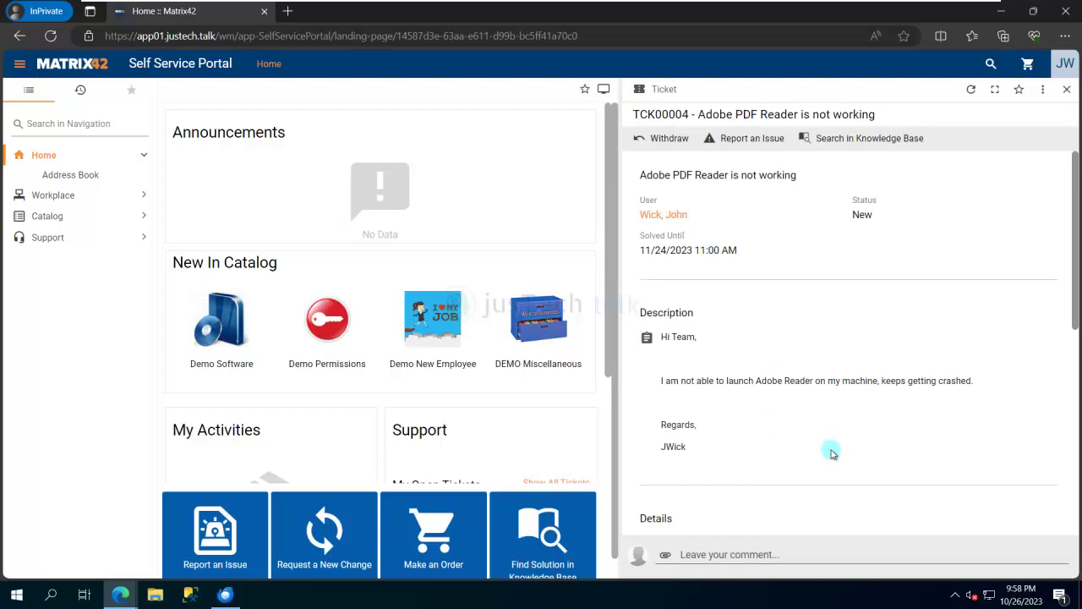
{"action": "scroll", "coordinate": [809, 456], "scroll_direction": "down", "scroll_amount": 3}
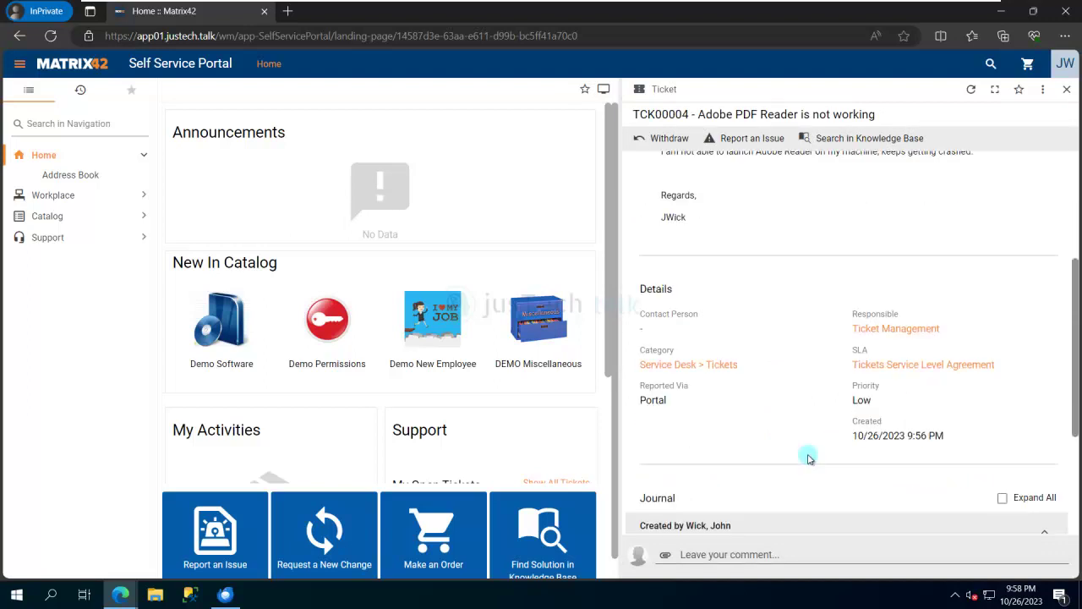
{"action": "scroll", "coordinate": [809, 458], "scroll_direction": "down", "scroll_amount": 3}
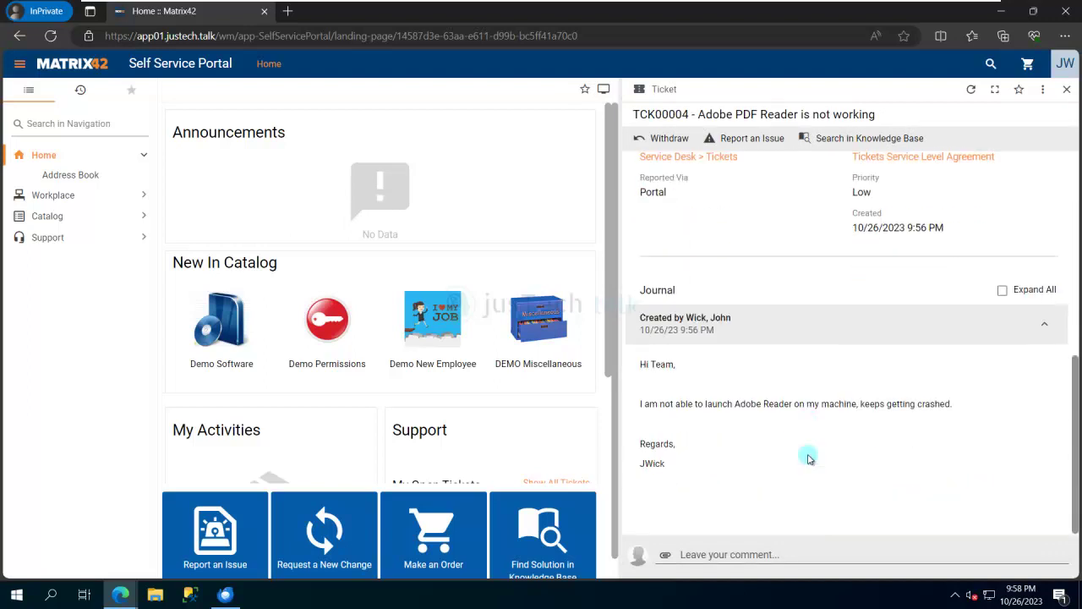
Write a comment on the ticket reading "Please note, it has following error:" with "dll file failed to load." on a second line
{"action": "left_click", "coordinate": [718, 553]}
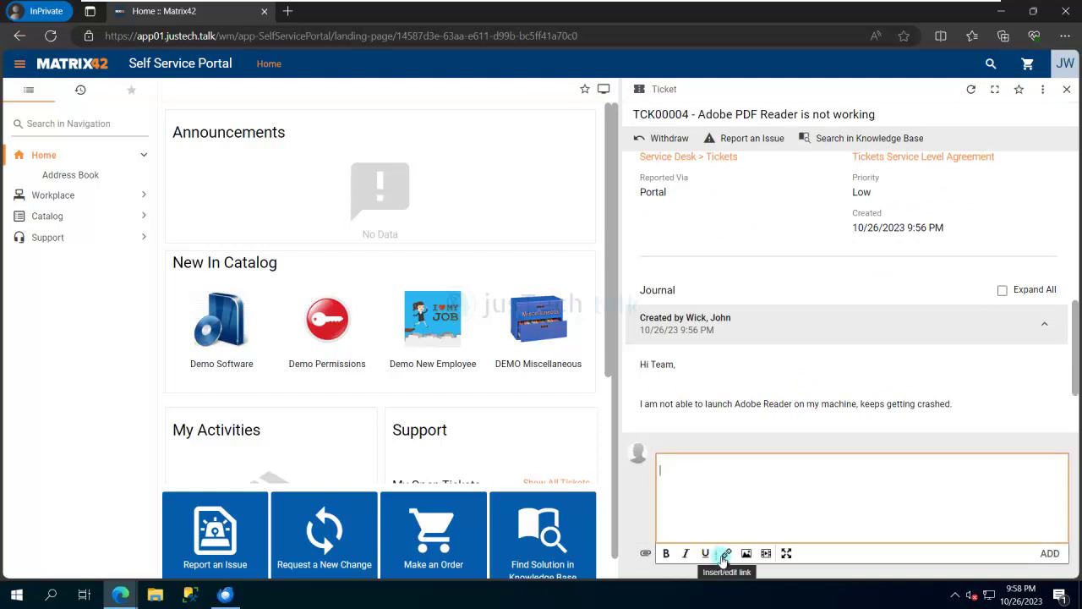
{"action": "type", "text": "PLease"}
{"action": "key", "text": "BackSpace"}
{"action": "key", "text": "BackSpace"}
{"action": "key", "text": "BackSpace"}
{"action": "key", "text": "BackSpace"}
{"action": "key", "text": "BackSpace"}
{"action": "key", "text": "BackSpace"}
{"action": "key", "text": "BackSpace"}
{"action": "key", "text": "BackSpace"}
{"action": "type", "text": "lease note, it has following error:"}
{"action": "key", "text": "Return"}
{"action": "type", "text": "dll file failed to load."}
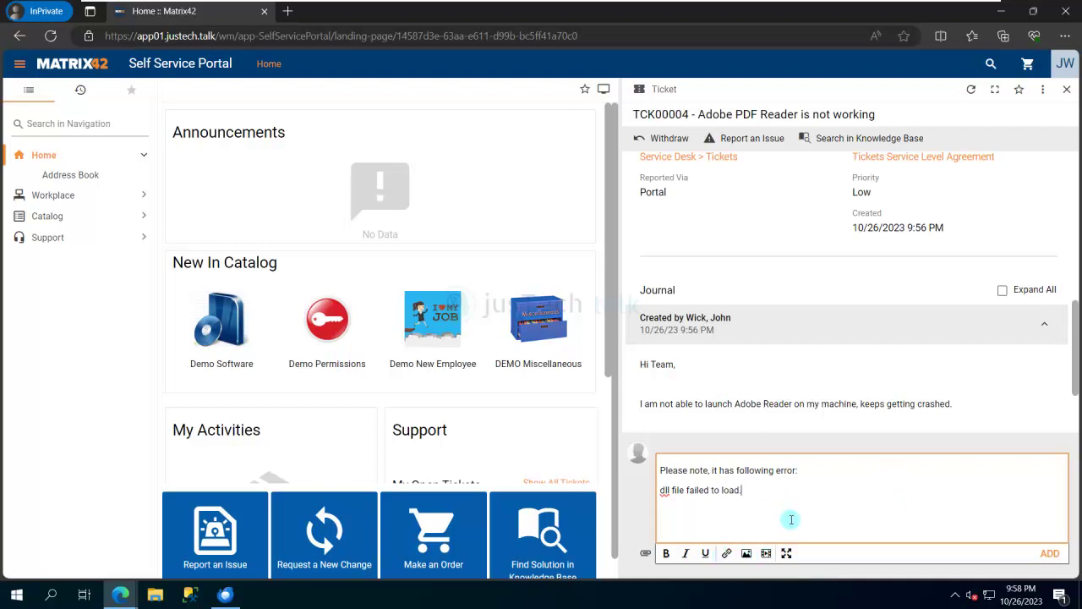
View the comment's file attachment dialog, leave it without choosing a file, and add the comment to the ticket
{"action": "left_click", "coordinate": [645, 554]}
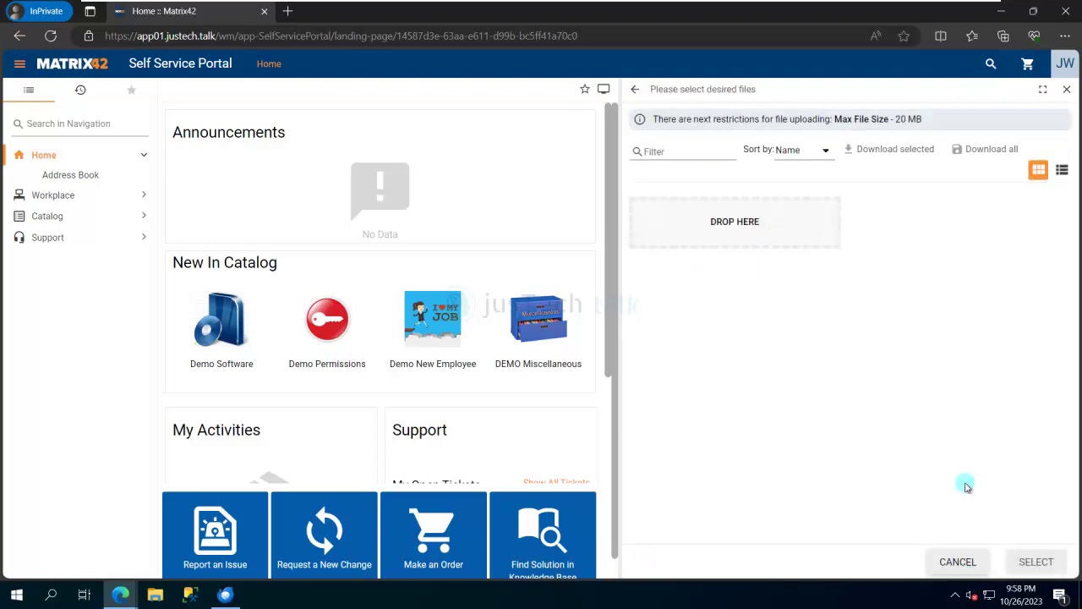
{"action": "left_click", "coordinate": [957, 561]}
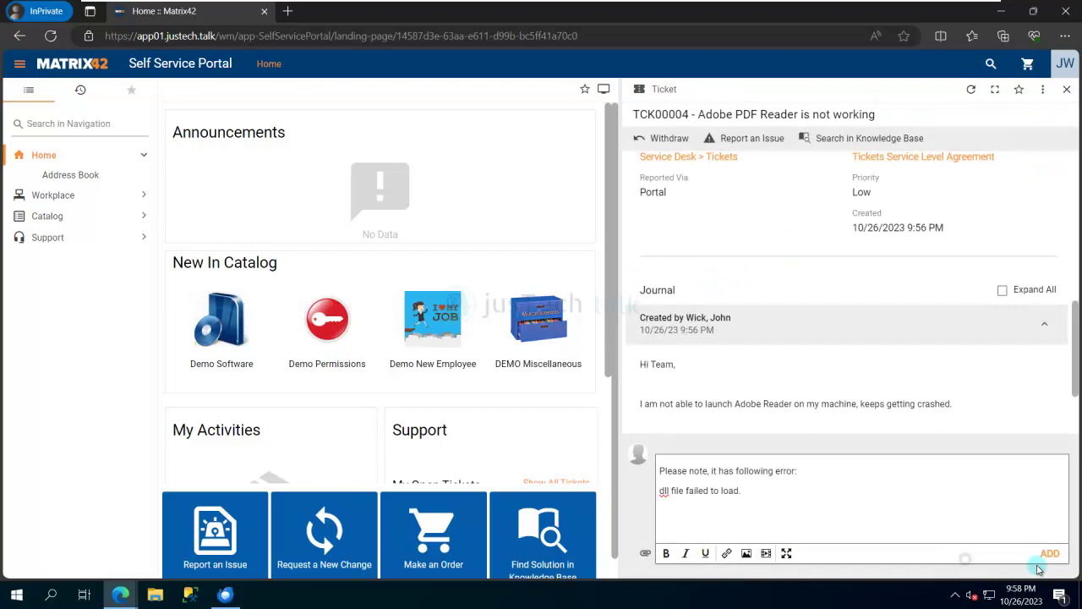
{"action": "left_click", "coordinate": [1050, 553]}
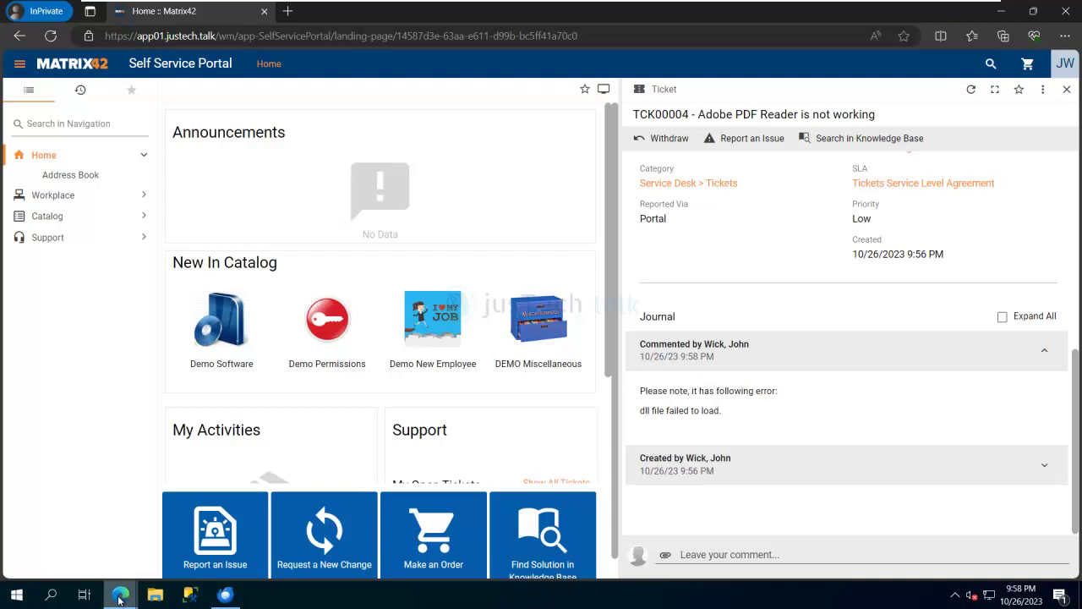
Switch to the Service Desk browser window, refresh the incidents list, and close the "External Keyboard is not working" incident preview
{"action": "mouse_move", "coordinate": [121, 595]}
{"action": "left_click", "coordinate": [54, 558]}
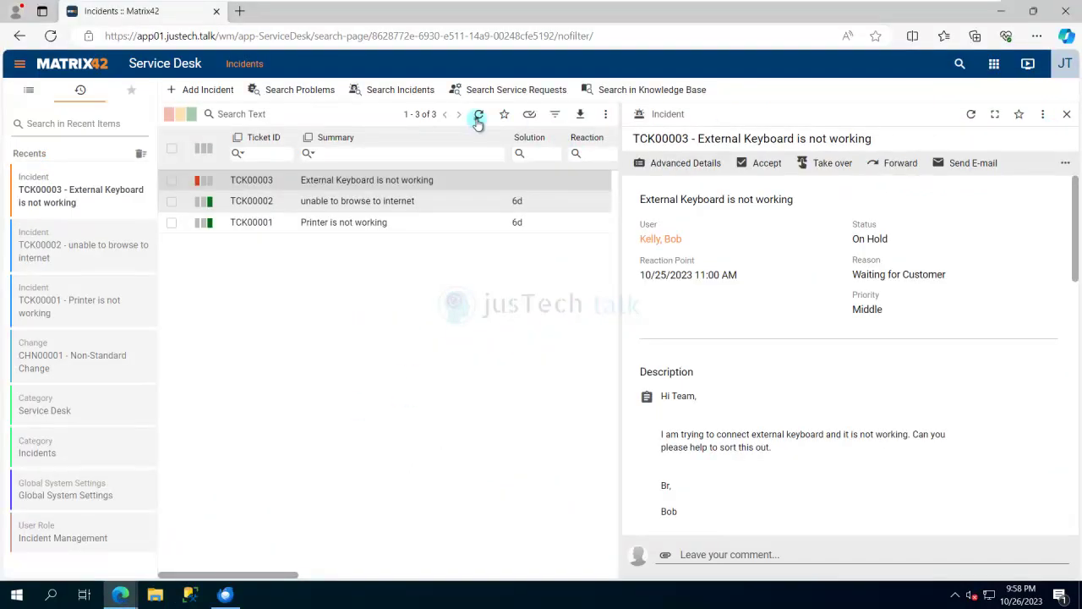
{"action": "left_click", "coordinate": [478, 117]}
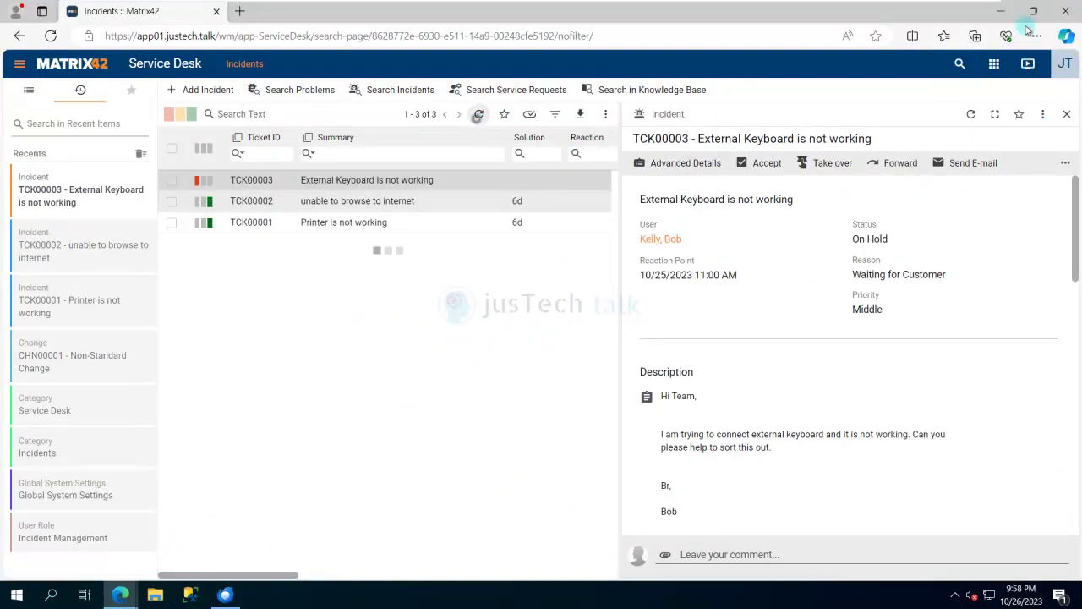
{"action": "left_click", "coordinate": [1067, 115]}
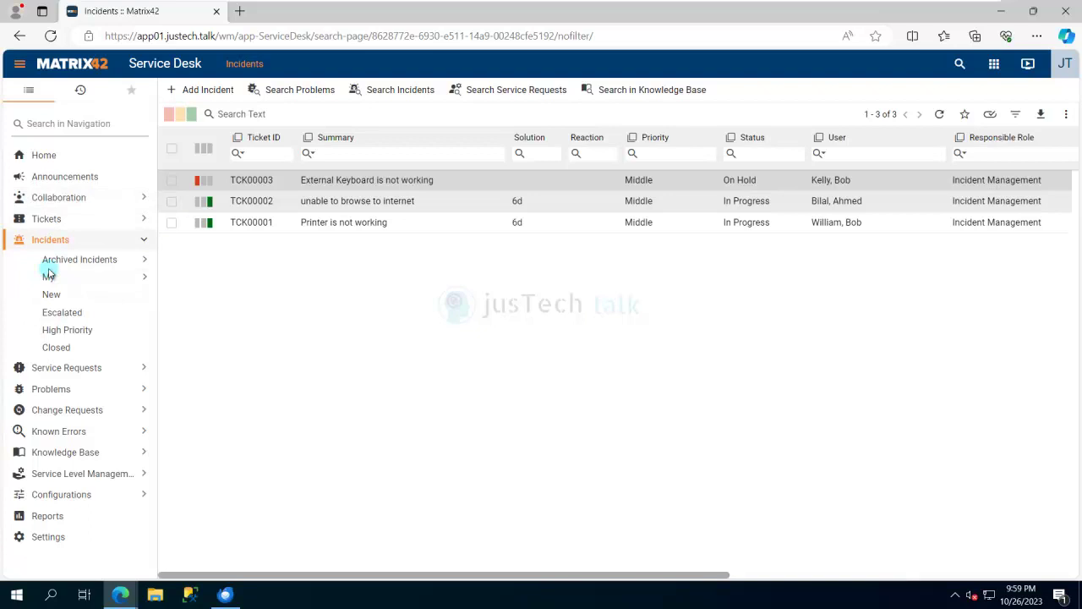
List all tickets in the Service Desk, open "Adobe PDF Reader is not working", and review its description and journal comments
{"action": "left_click", "coordinate": [100, 225]}
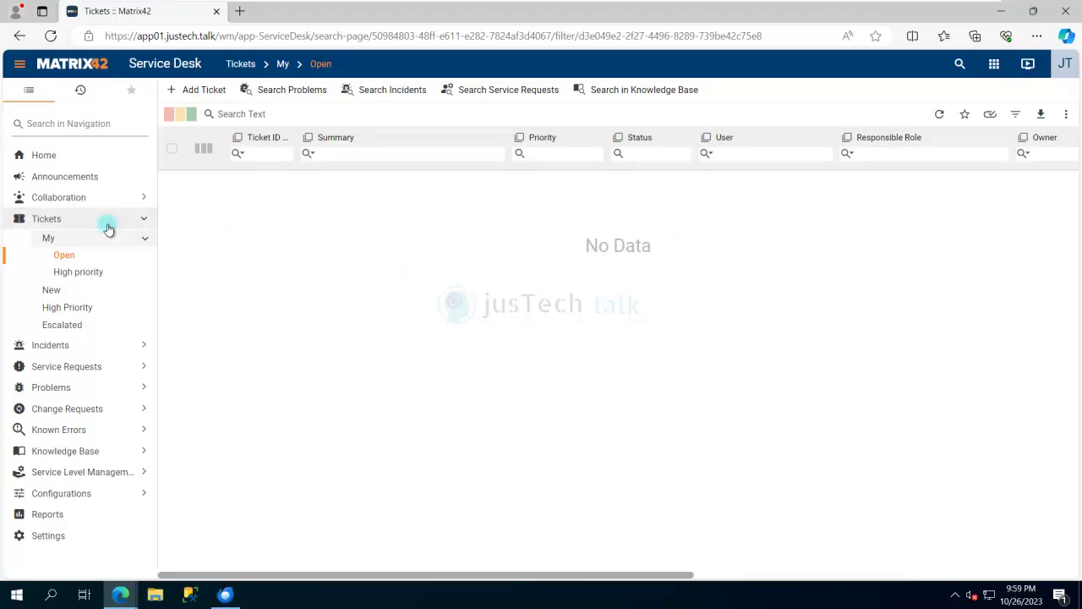
{"action": "left_click", "coordinate": [80, 225]}
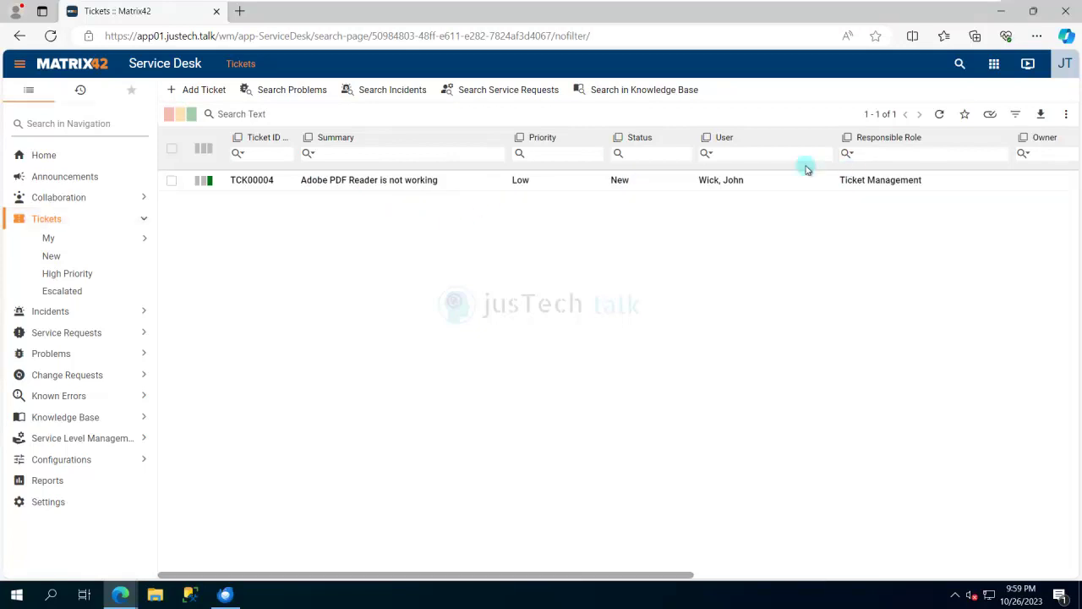
{"action": "left_click", "coordinate": [356, 188]}
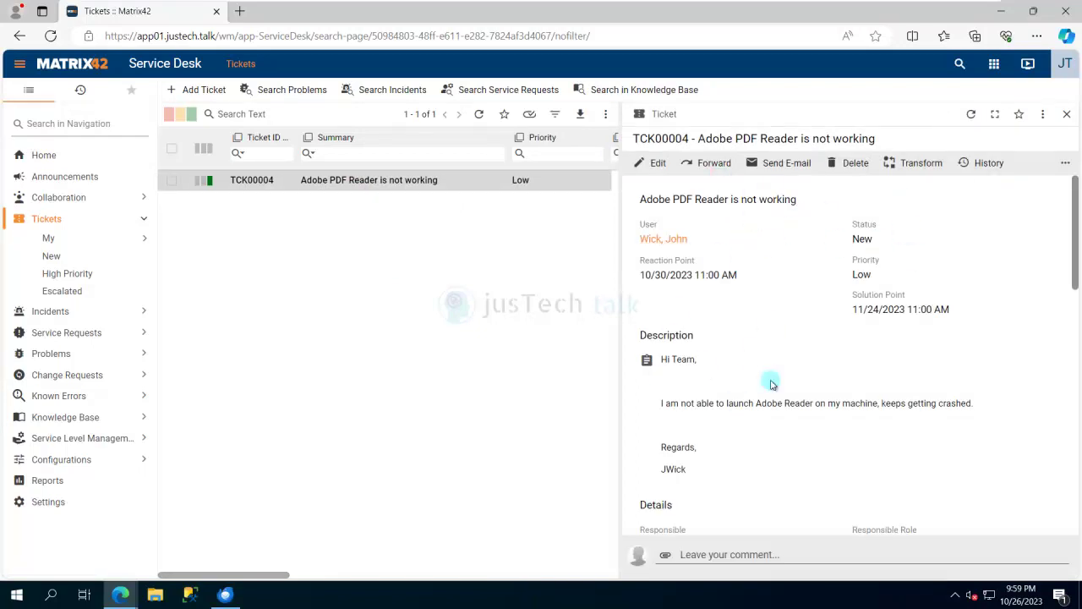
{"action": "scroll", "coordinate": [768, 381], "scroll_direction": "down", "scroll_amount": 6}
{"action": "scroll", "coordinate": [771, 384], "scroll_direction": "down", "scroll_amount": 3}
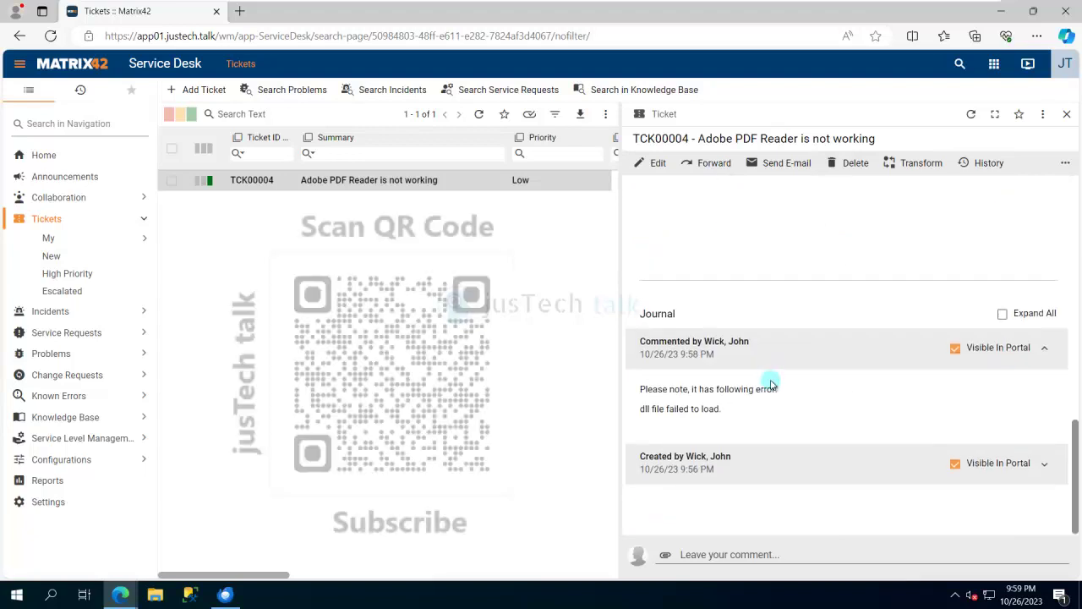